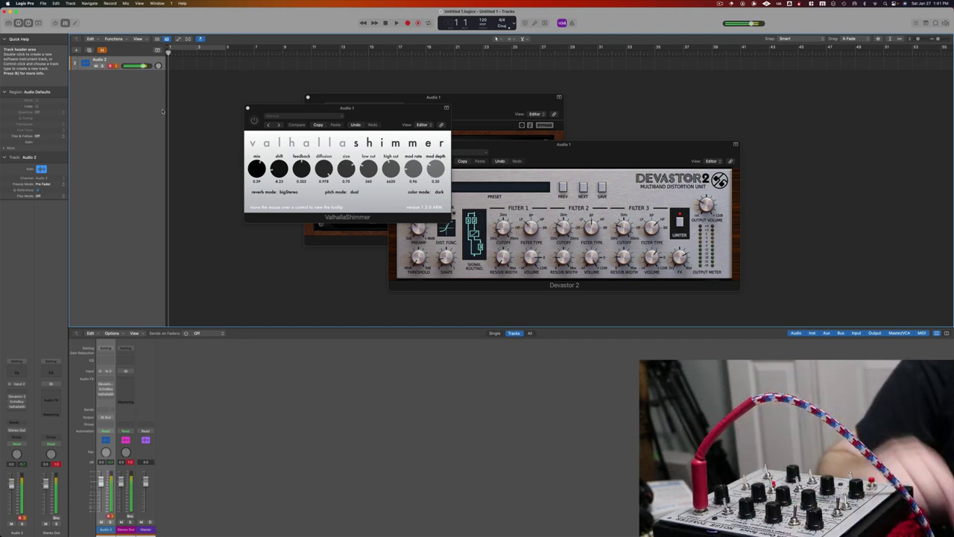
# Step: Record the noise toaster onto Audio 2 until the take reaches about bar 61
pyautogui.press('r')
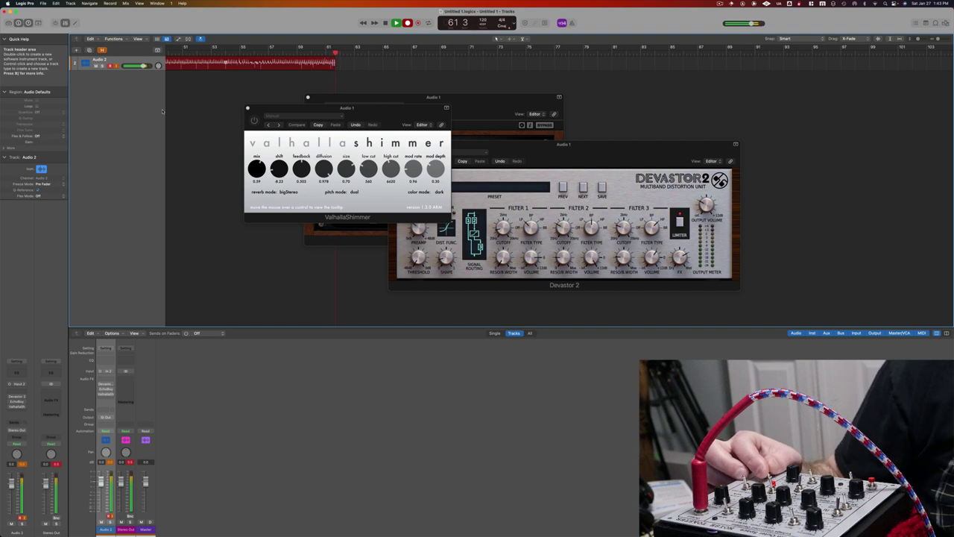
# Step: Stop recording and zoom out to show the full ~60-bar region on Audio 2
pyautogui.press('space')
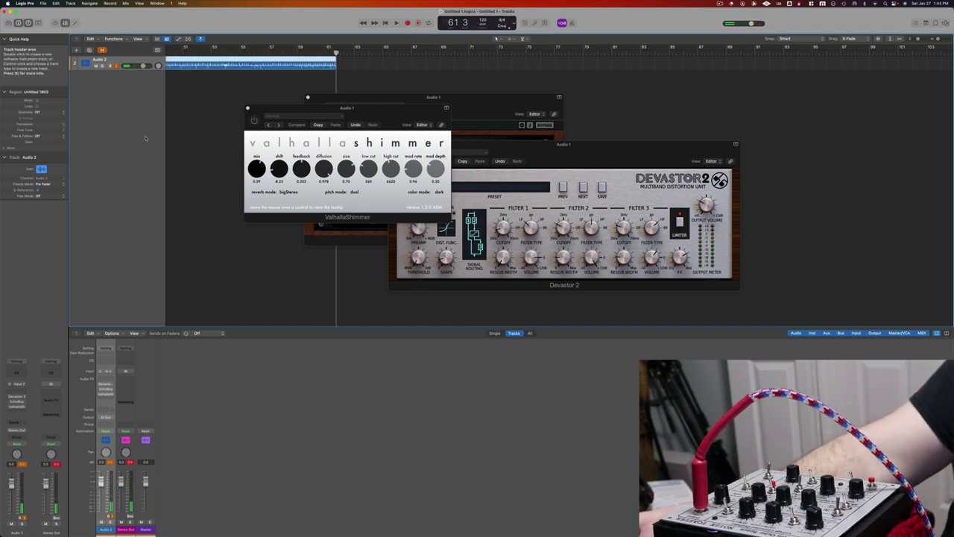
pyautogui.press('super+Left')
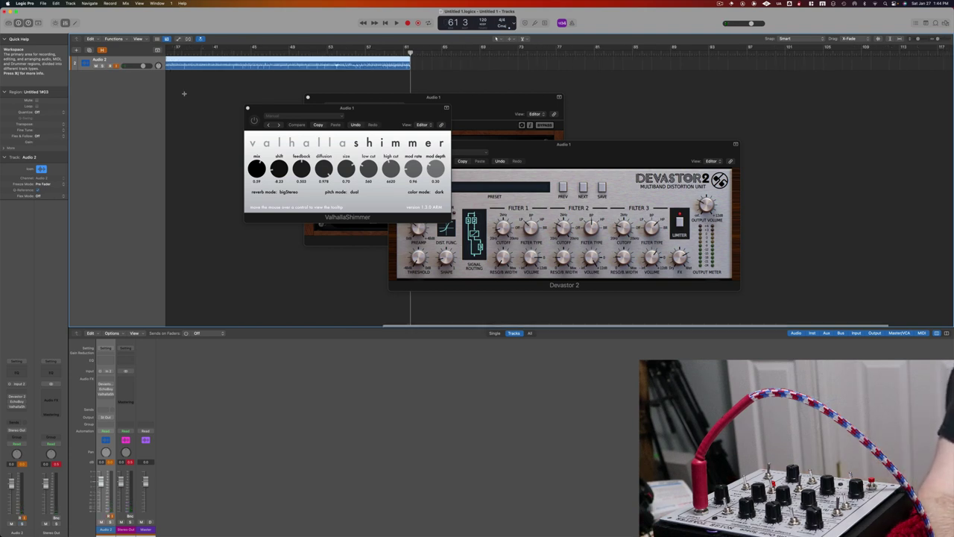
pyautogui.press('super+Left')
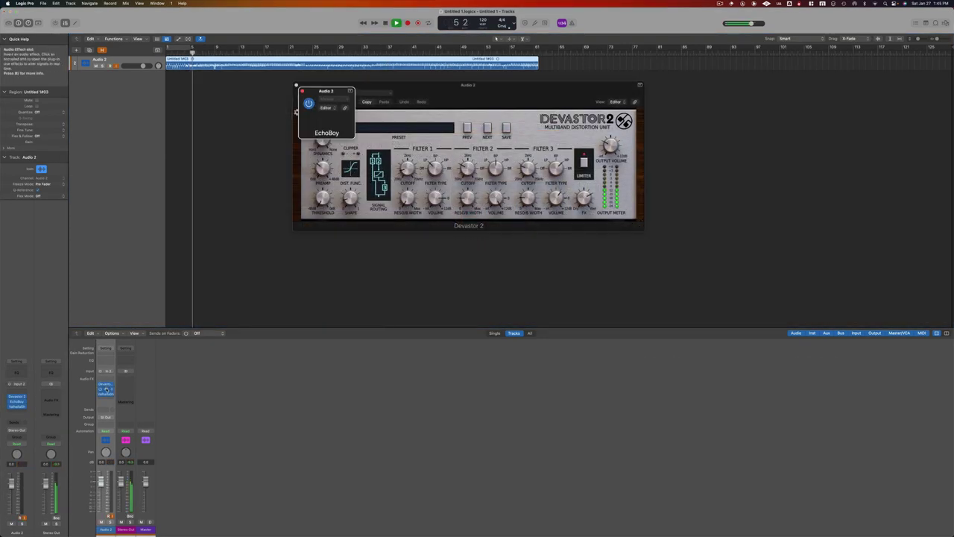
# Step: Set Devastor 2's preamp to +31.4 dB and its Filter 2 and 3 cutoffs to about 330 Hz
pyautogui.click(600, 187)
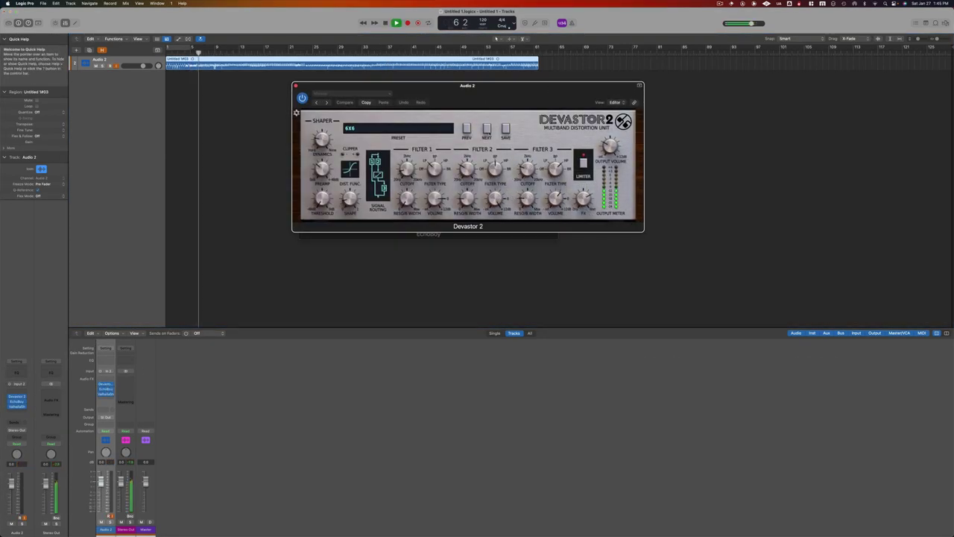
pyautogui.click(484, 132)
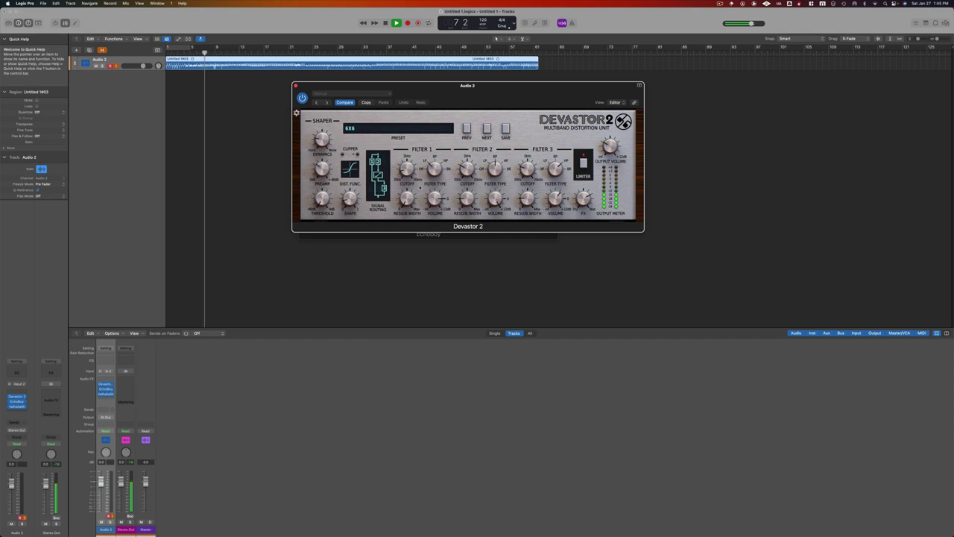
pyautogui.moveTo(322, 170); pyautogui.dragTo(321, 160)
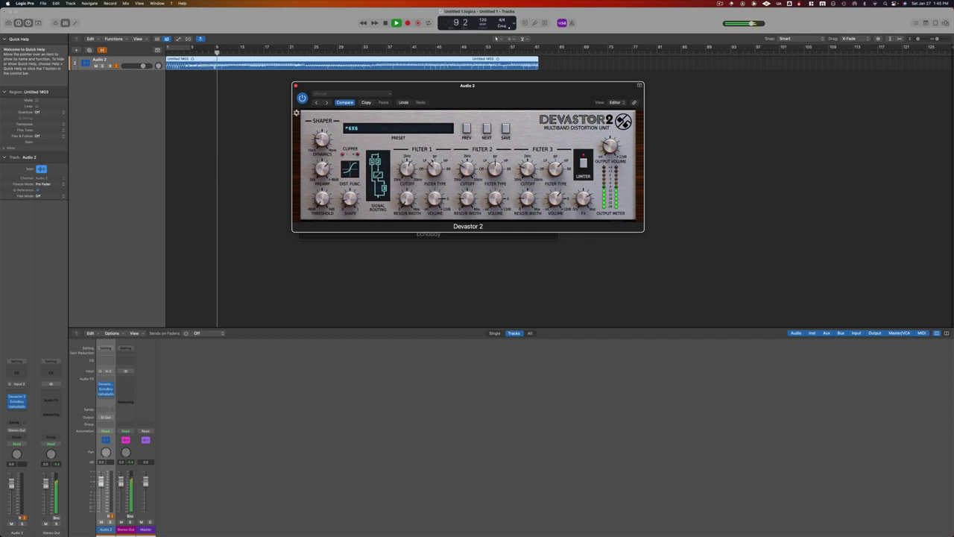
pyautogui.moveTo(467, 170)
pyautogui.mouseDown()
pyautogui.moveTo(466, 197)
pyautogui.moveTo(496, 224)
pyautogui.mouseUp()
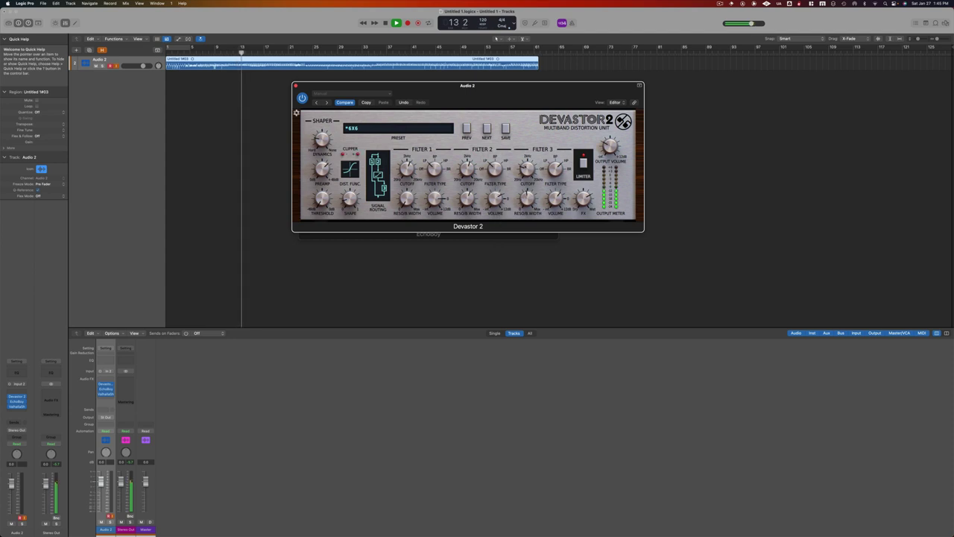
pyautogui.moveTo(527, 170); pyautogui.dragTo(527, 168)
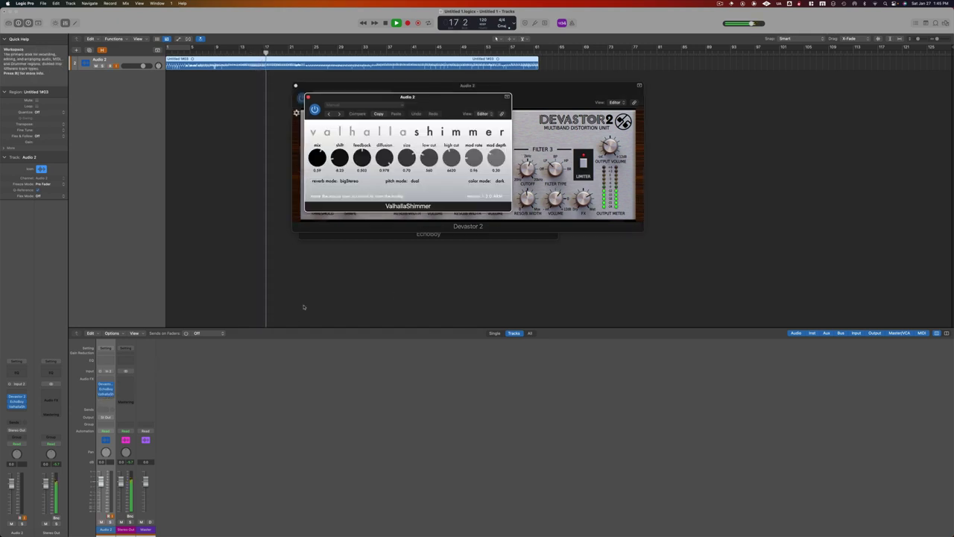
# Step: Lower ValhallaShimmer's mix amount, then bring up the EchoBoy plugin window
pyautogui.moveTo(316, 157); pyautogui.dragTo(316, 170)
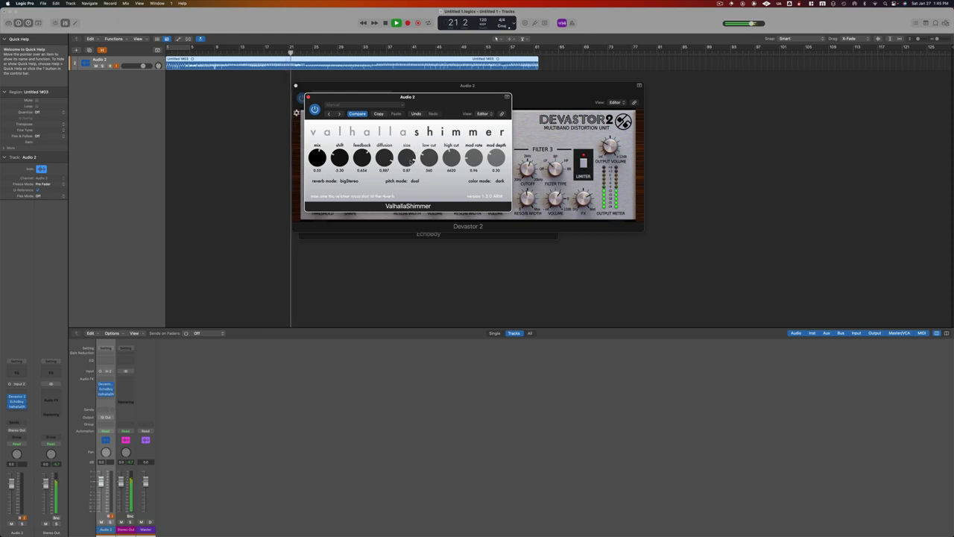
pyautogui.click(105, 389)
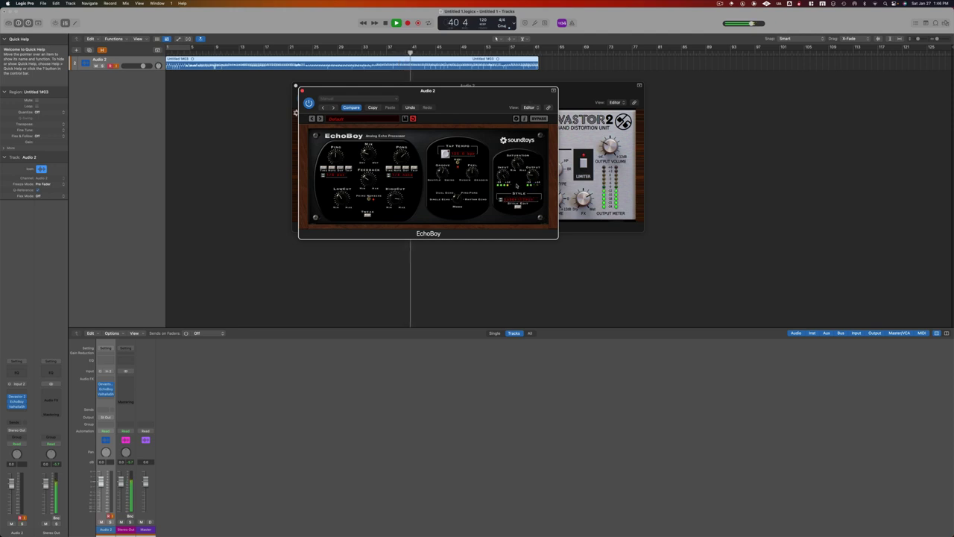
# Step: Switch EchoBoy to a different echo style and close the EchoBoy and ValhallaShimmer windows
pyautogui.click(516, 199)
pyautogui.click(517, 206)
pyautogui.press('super+w')
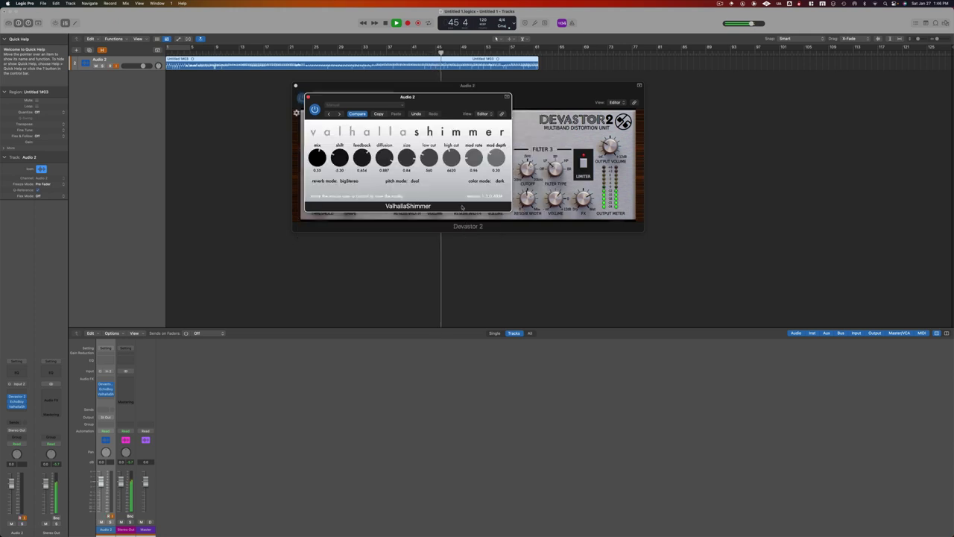
pyautogui.press('super+w')
pyautogui.press('super+w')
pyautogui.press('space')
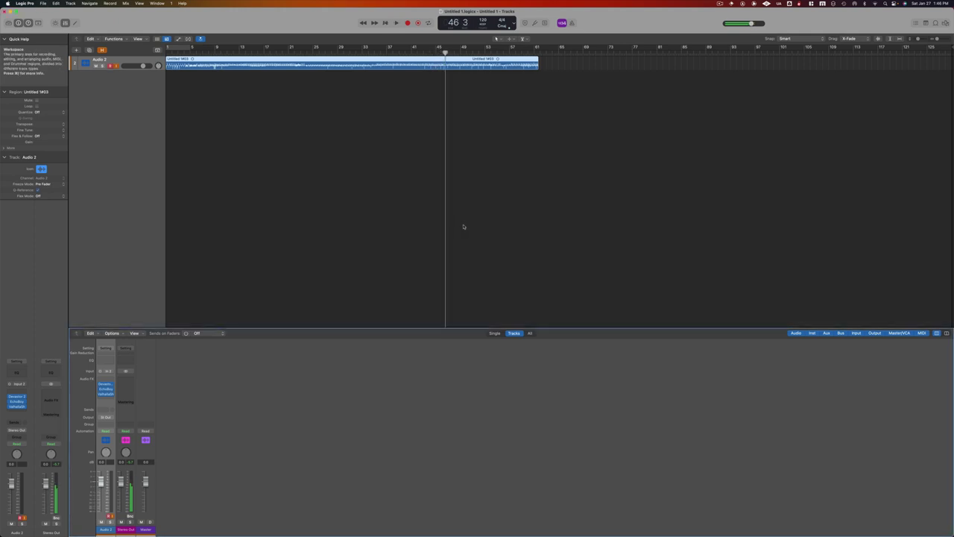